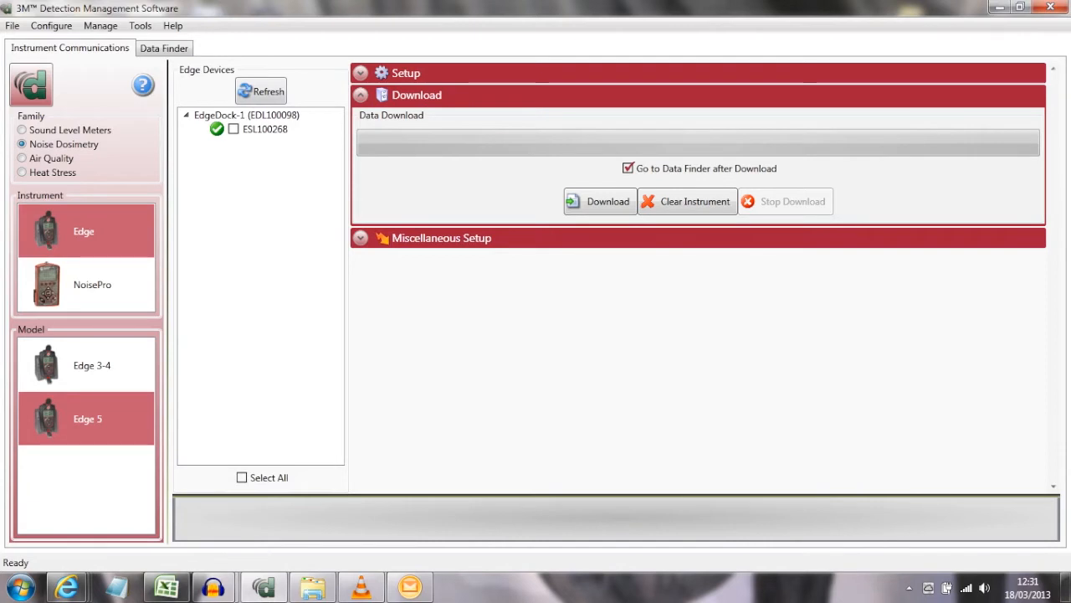
Download the data from the docked Edge 5 dosimeter without clearing the instrument memory.
click(233, 128)
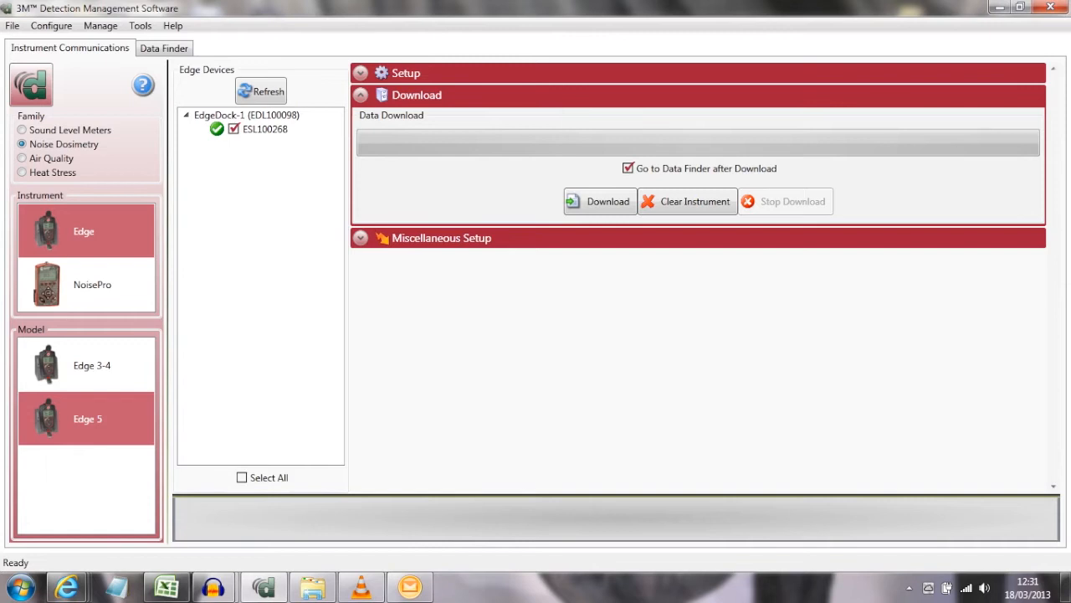
click(600, 202)
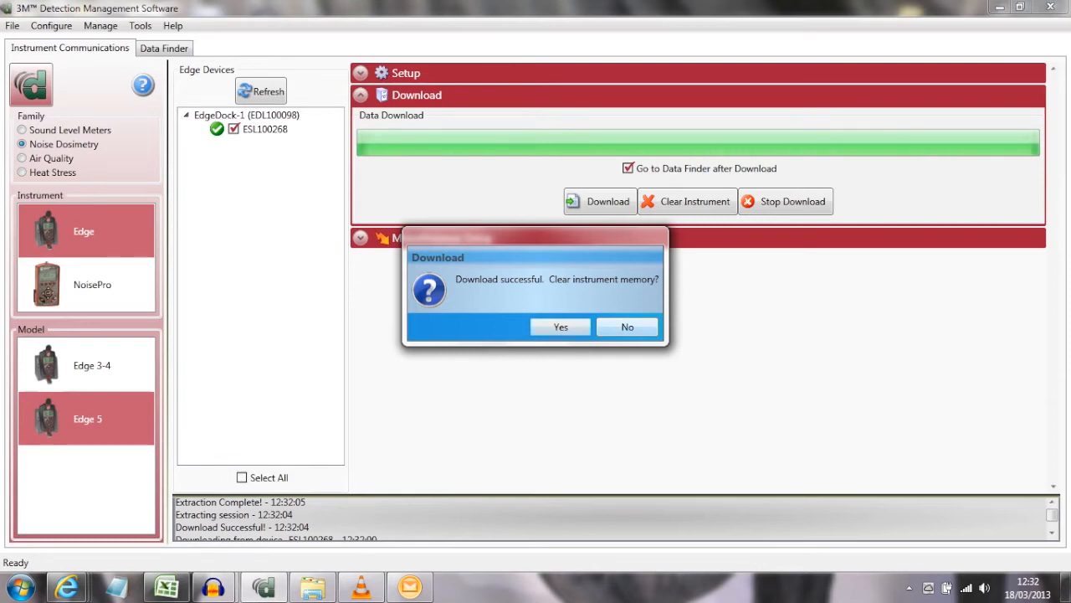
click(627, 327)
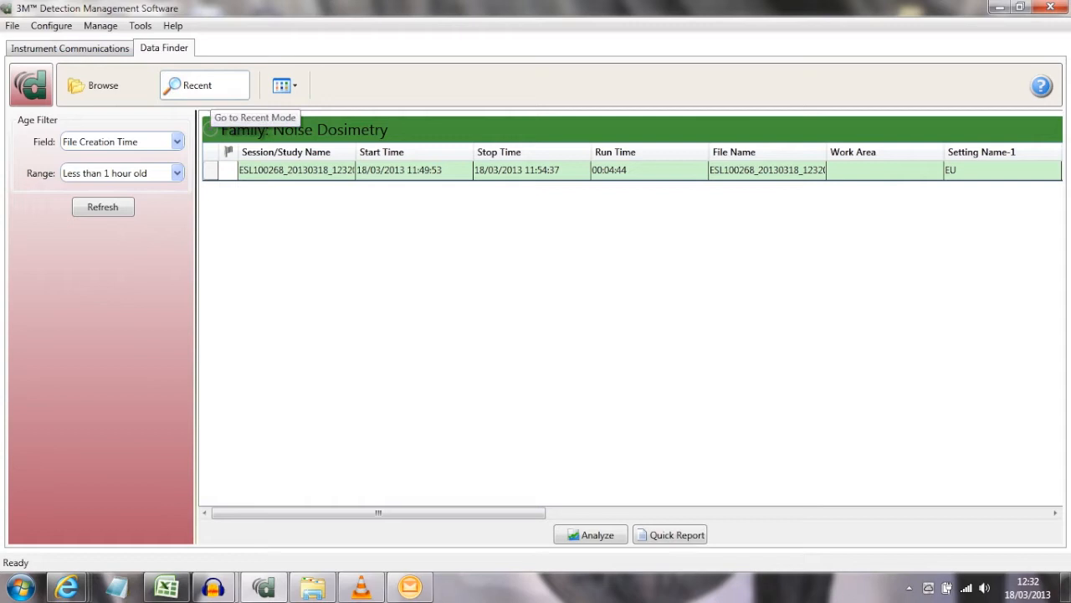
Browse all stored data, collapse the Sound Level Meters family and open the Edge Demonstration session for analysis.
click(298, 170)
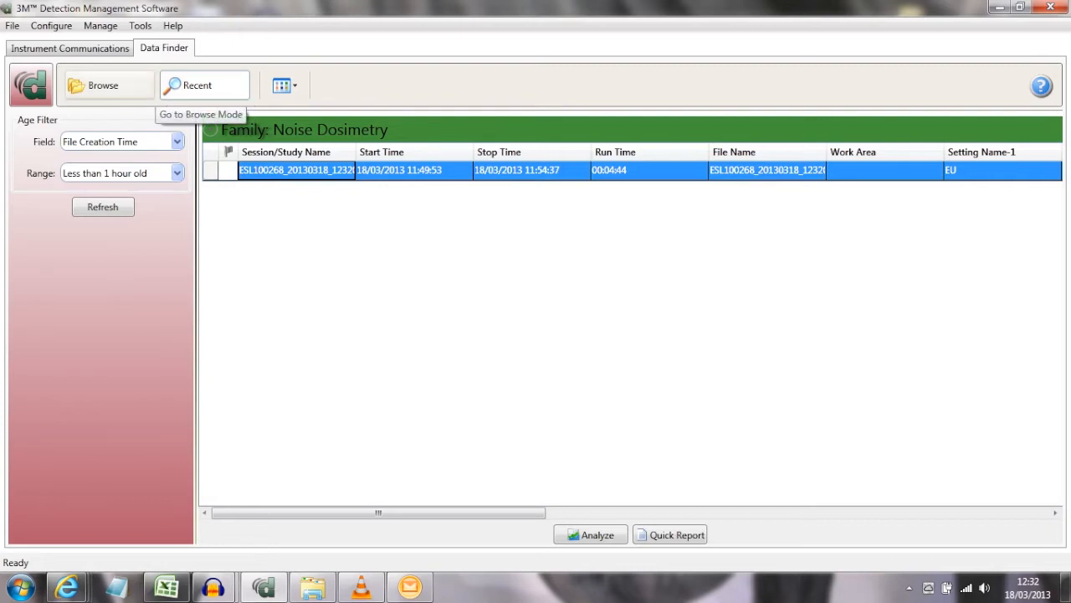
click(103, 86)
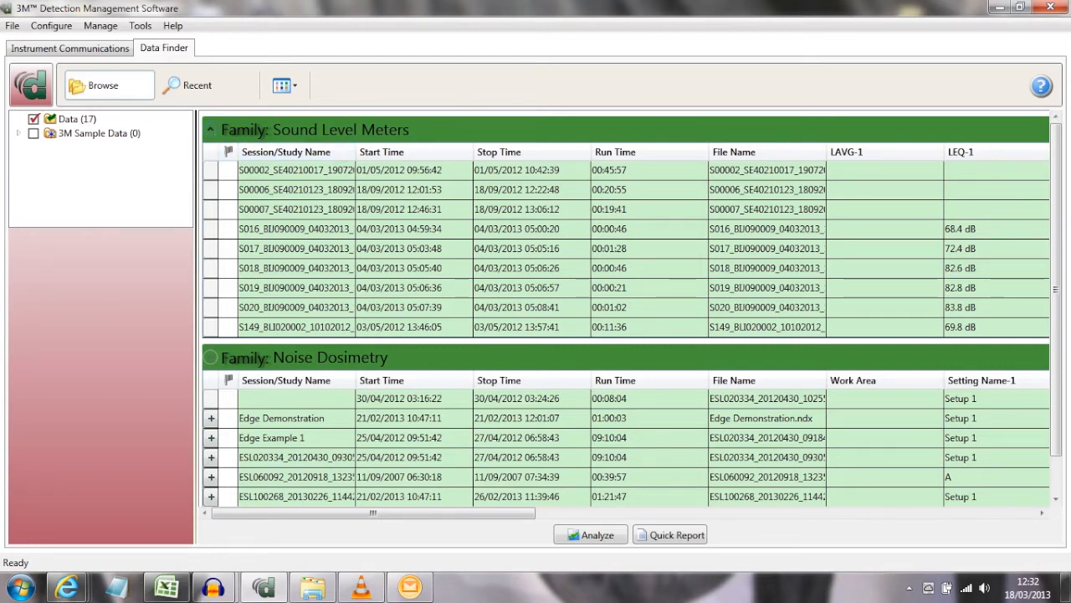
click(210, 129)
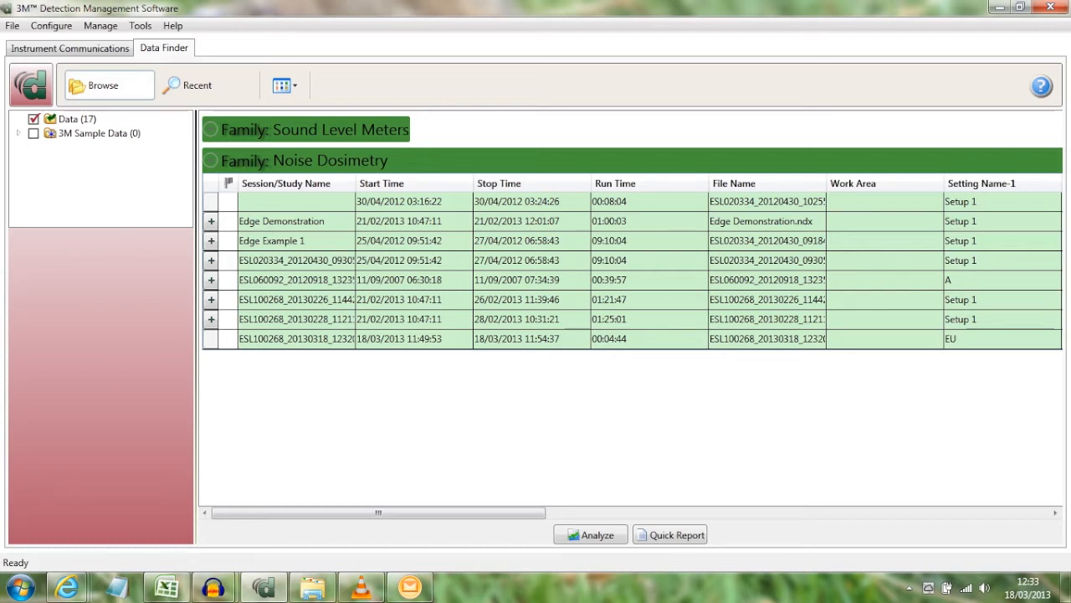
click(297, 221)
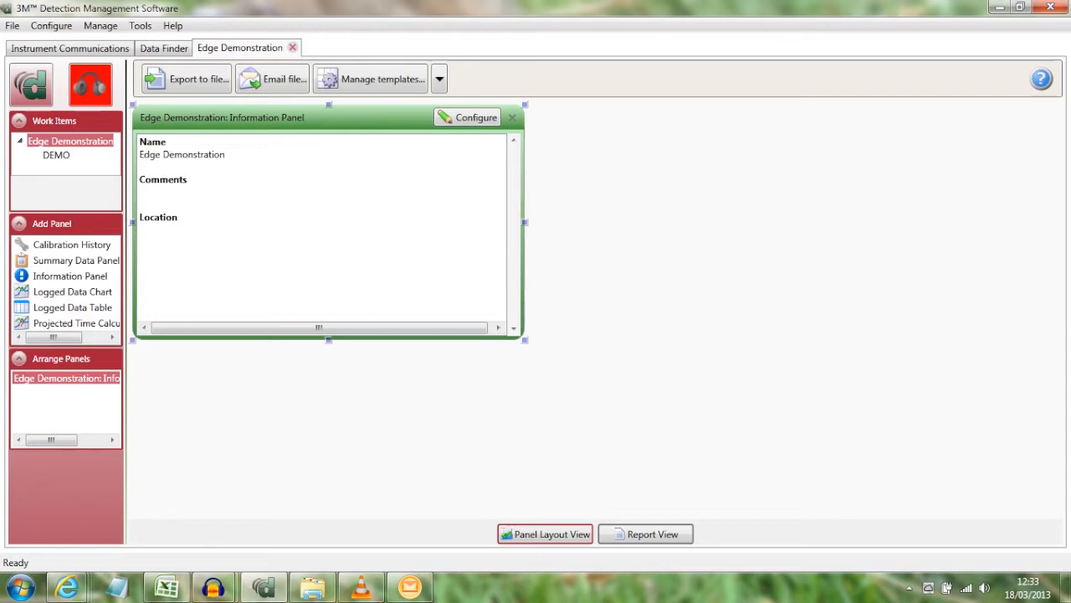
Remove the session's default Information Panel and add a Summary Data Panel for the DEMO study.
mouse_move(351, 118)
mouse_down()
mouse_move(588, 234)
mouse_move(377, 170)
mouse_move(352, 118)
mouse_up()
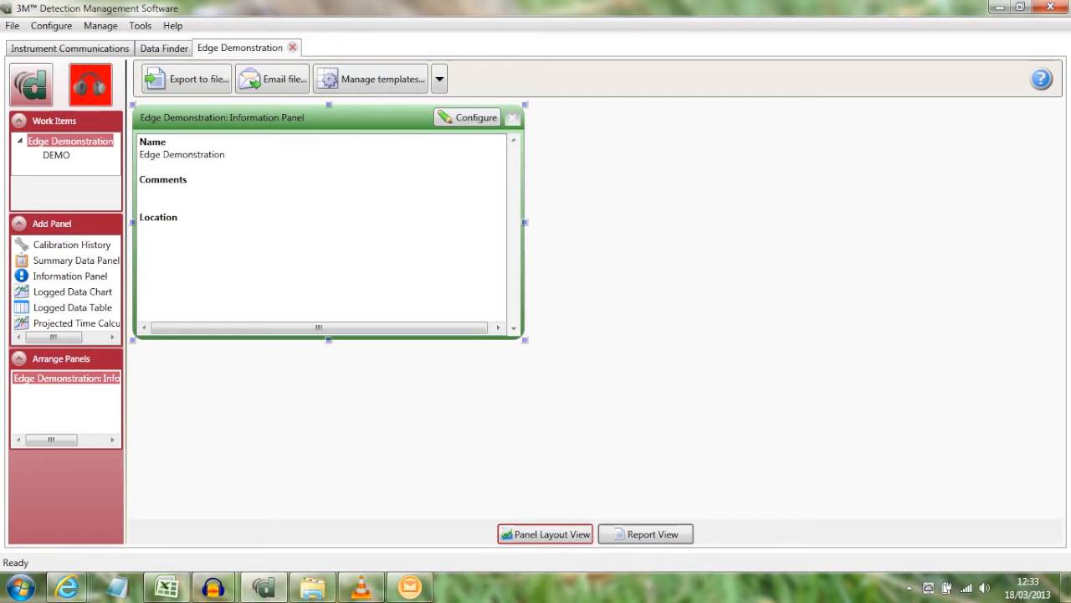
click(512, 117)
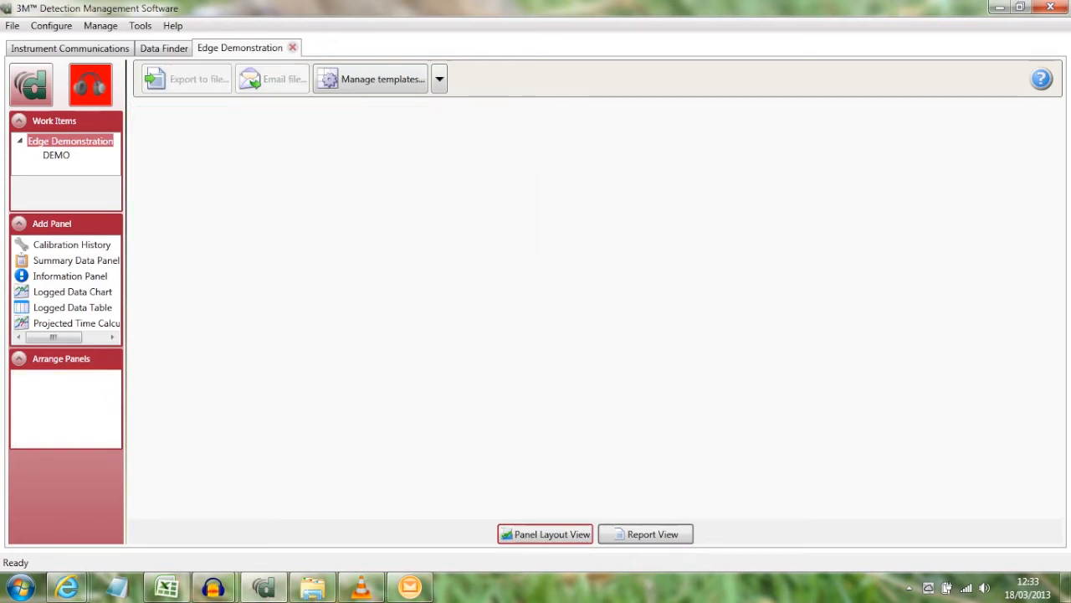
click(56, 155)
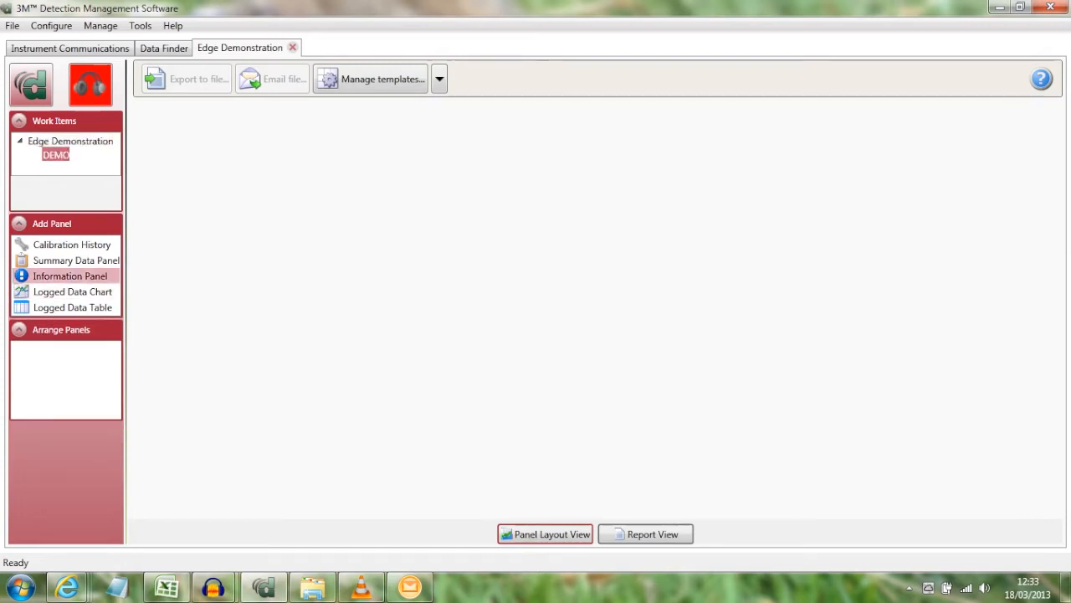
drag(59, 261, 205, 211)
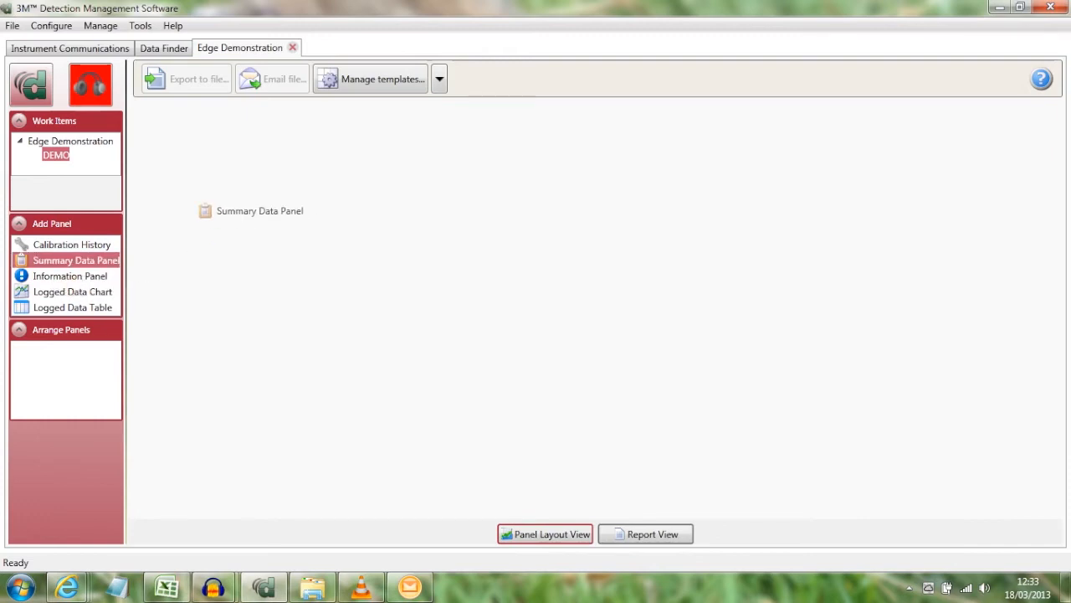
drag(205, 211, 205, 211)
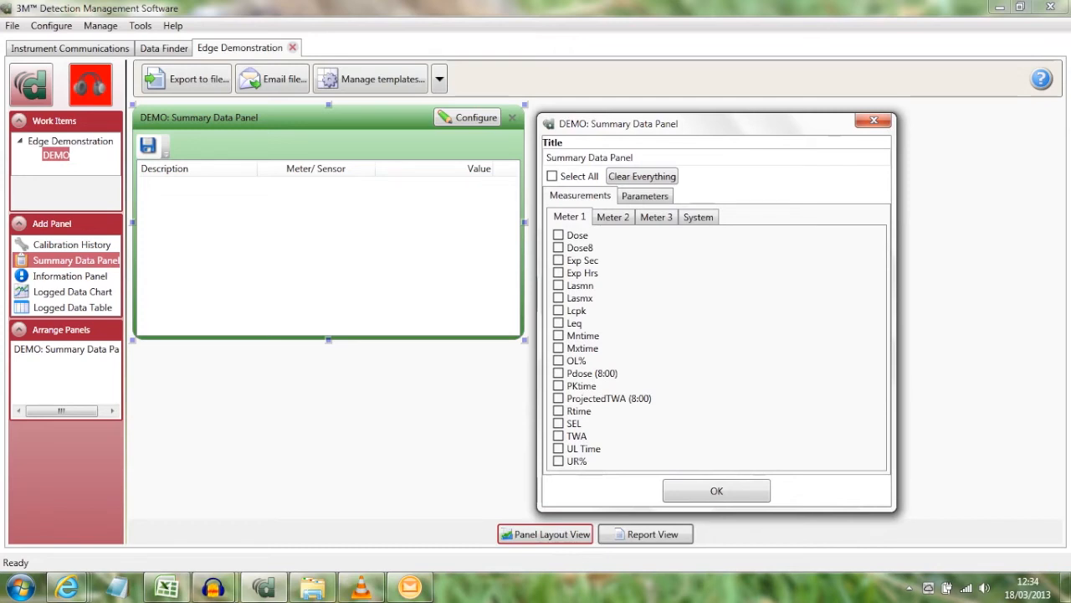
Include the Meter 1 measurements Dose, Lasmn, Lasmx, Leq and Rtime in the Summary Data Panel.
click(558, 235)
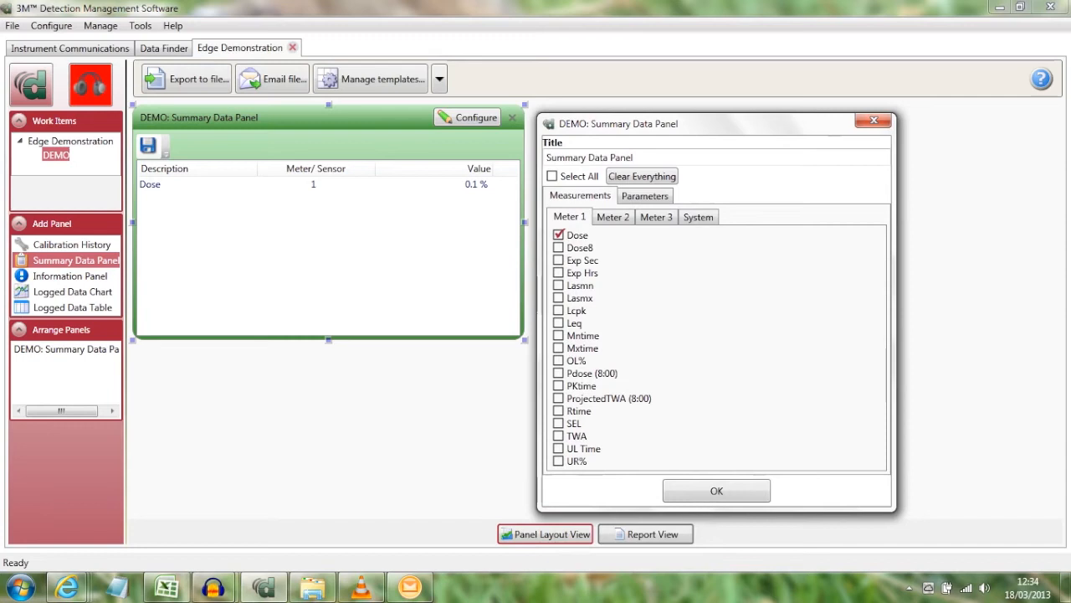
click(558, 286)
click(558, 298)
click(558, 323)
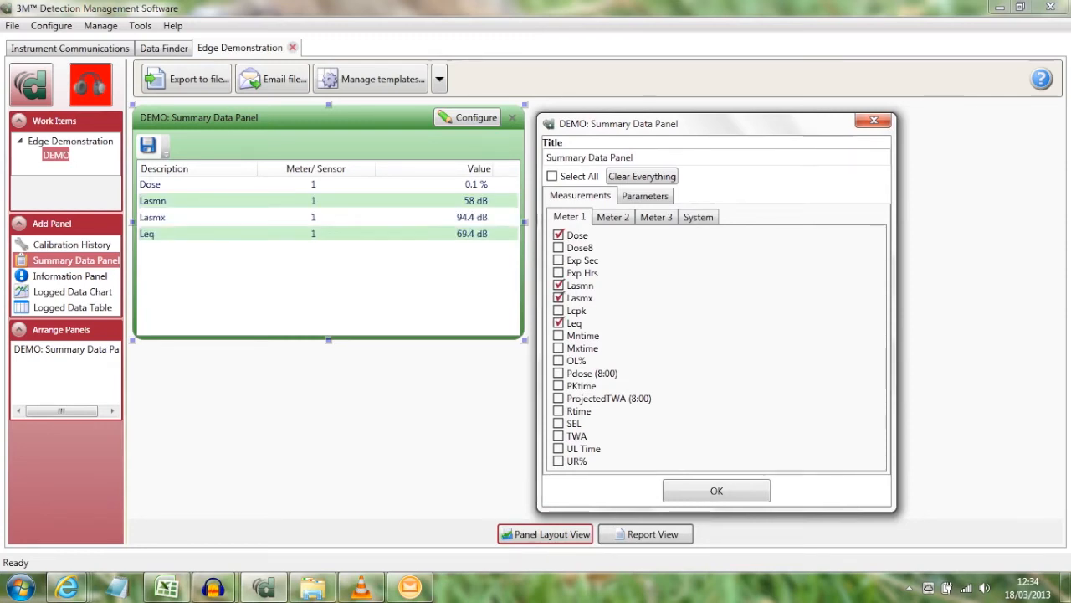
click(559, 411)
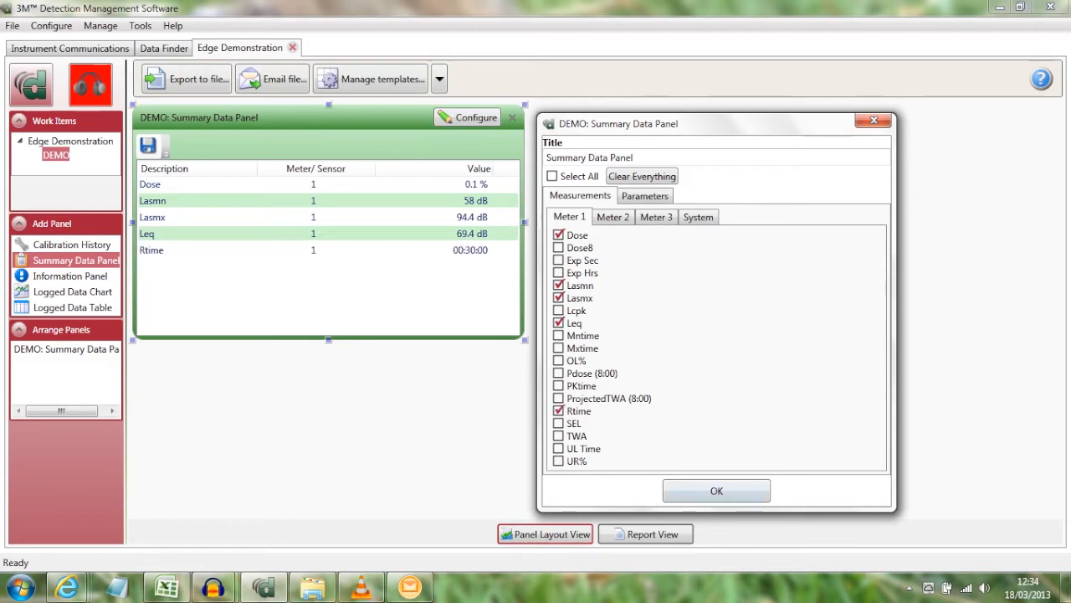
click(717, 490)
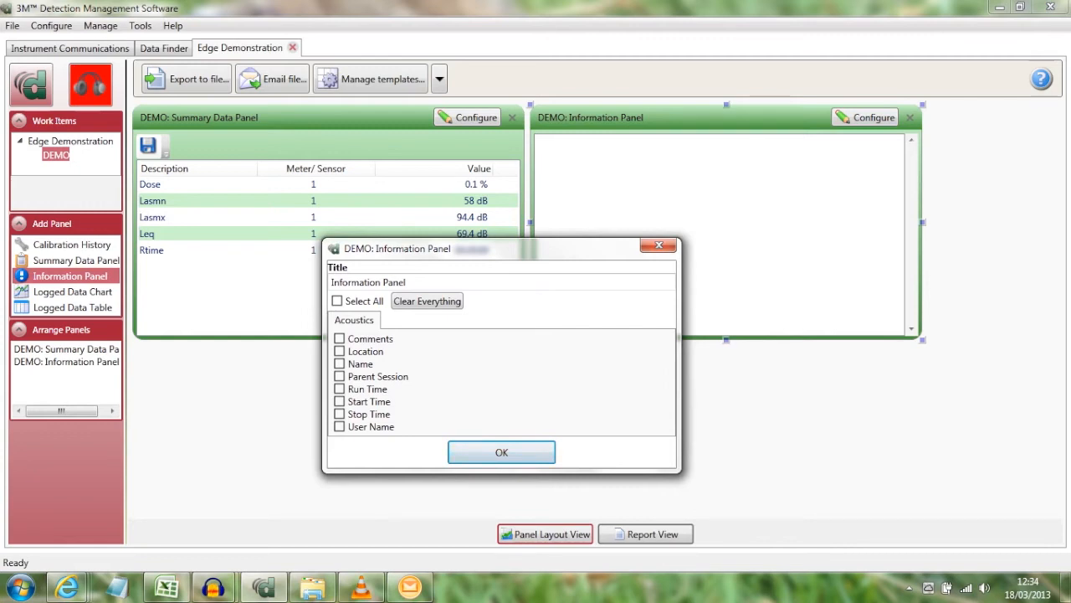
Add an Information Panel for the DEMO study showing Name, Comments, Location, Start Time and Stop Time.
click(339, 364)
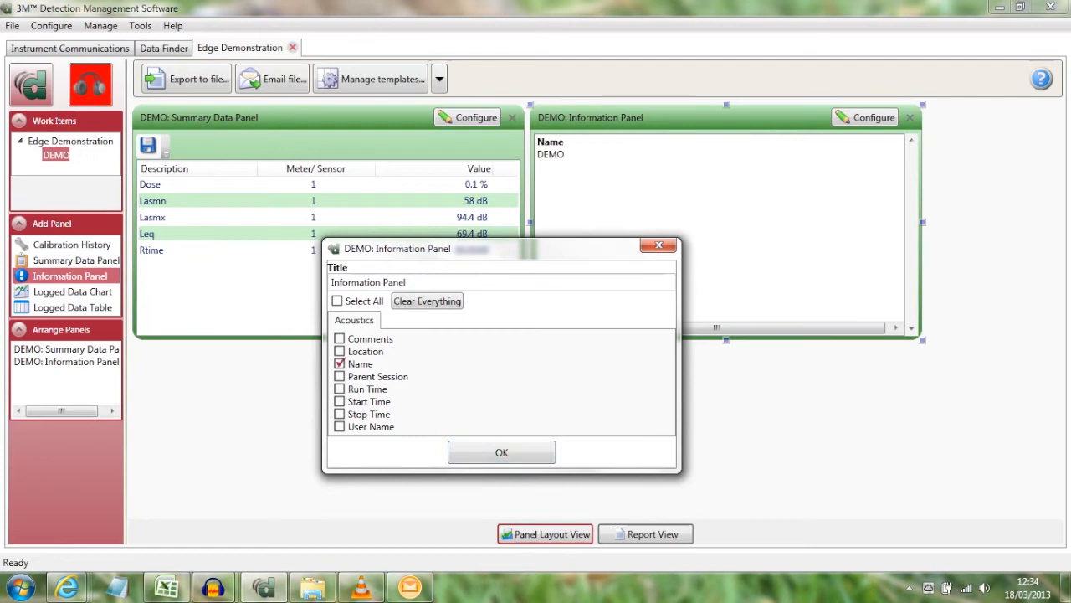
click(339, 338)
click(339, 351)
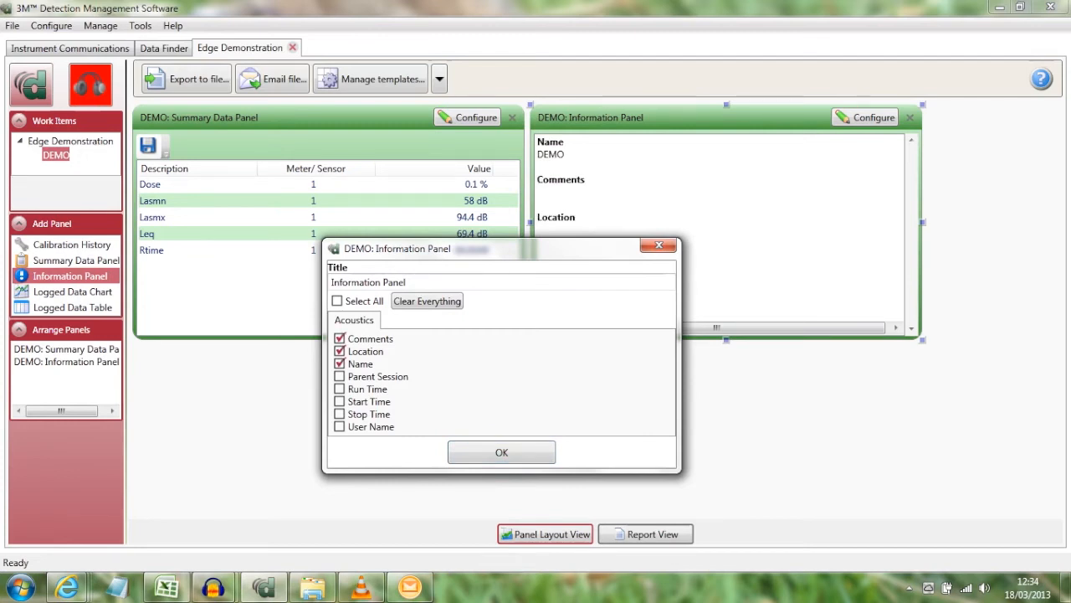
click(339, 402)
click(339, 414)
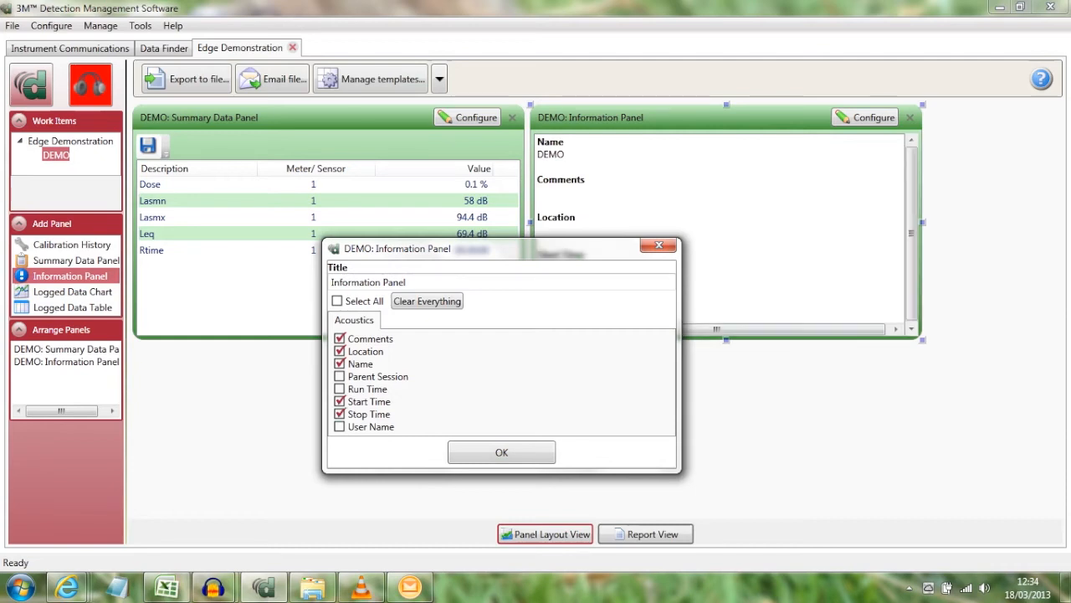
click(501, 452)
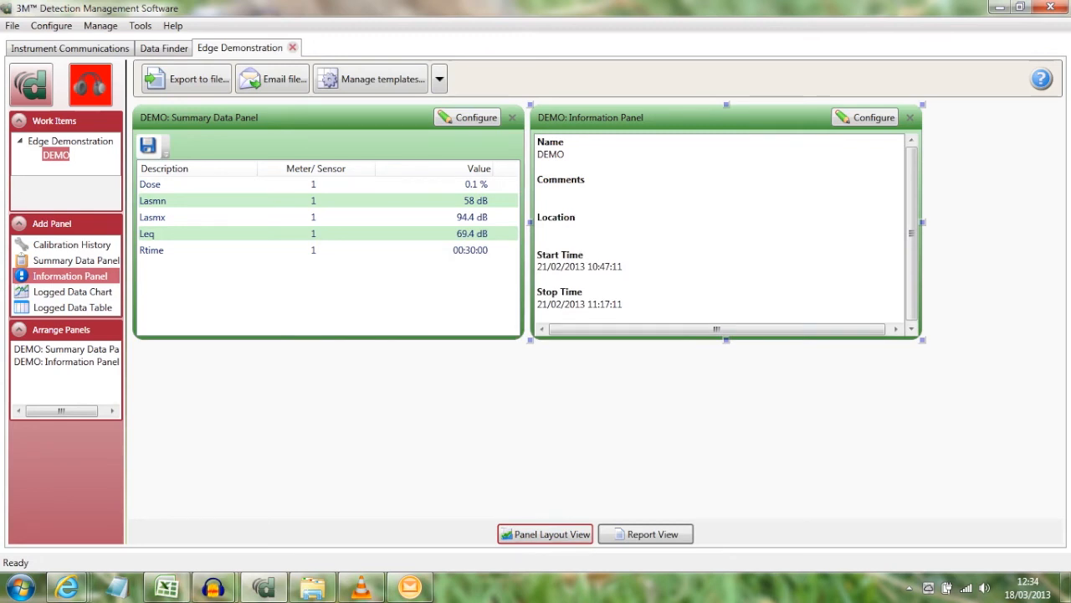
Reconfigure the Information Panel to leave out the Comments and Location fields.
click(865, 118)
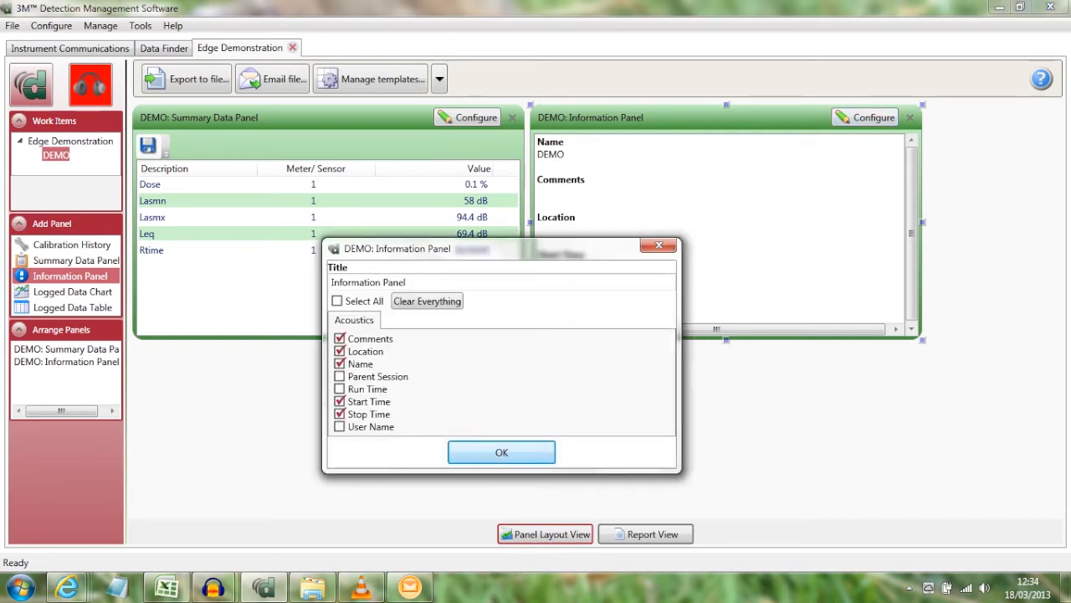
click(340, 351)
click(339, 338)
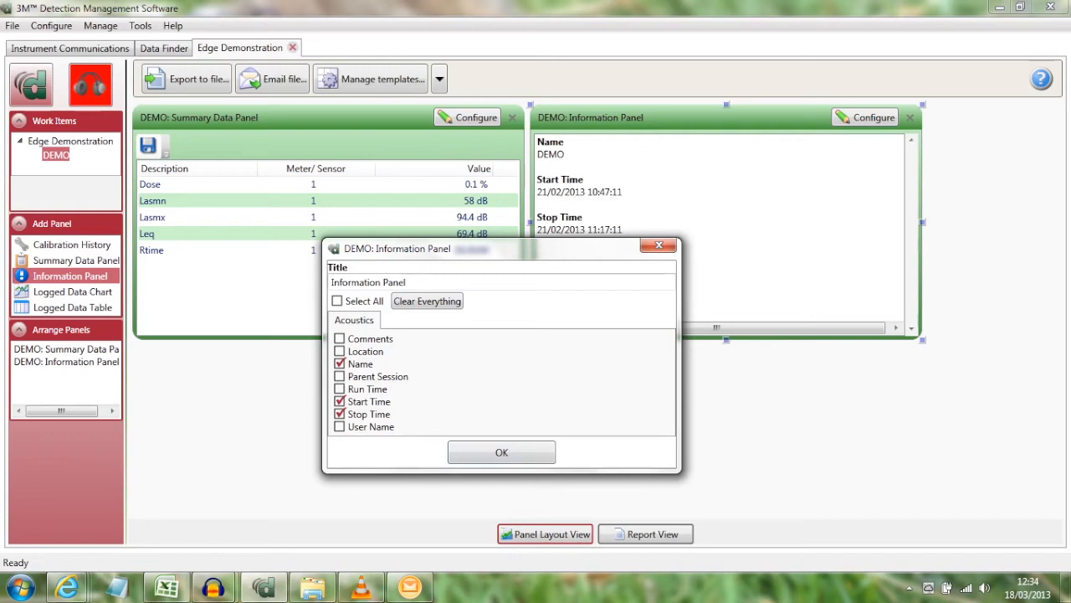
click(502, 452)
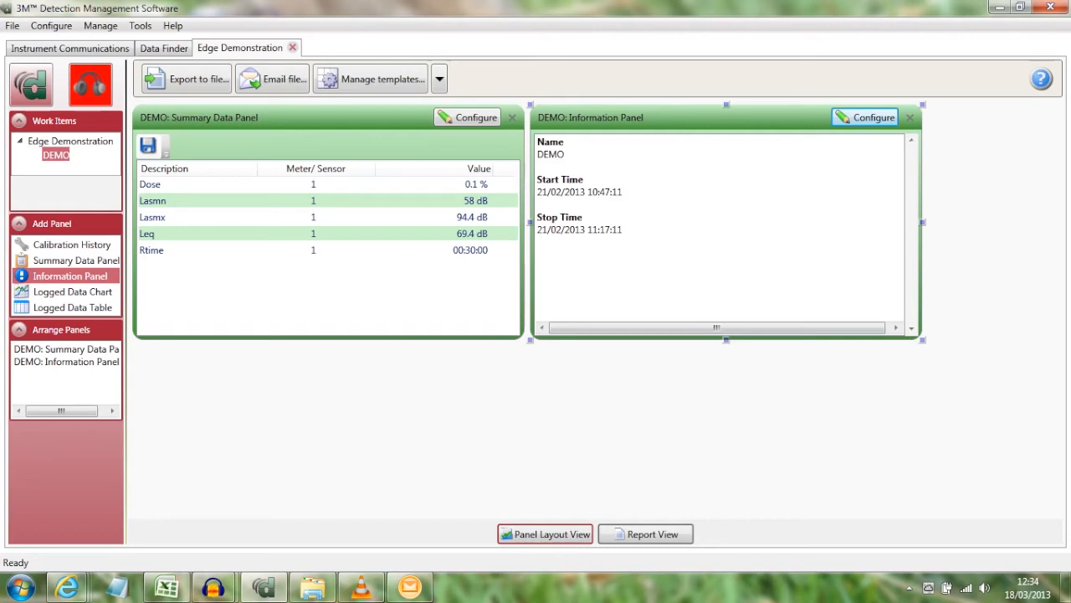
Rename the DEMO study in the Information Panel as "DEMO - Edge 5".
click(552, 154)
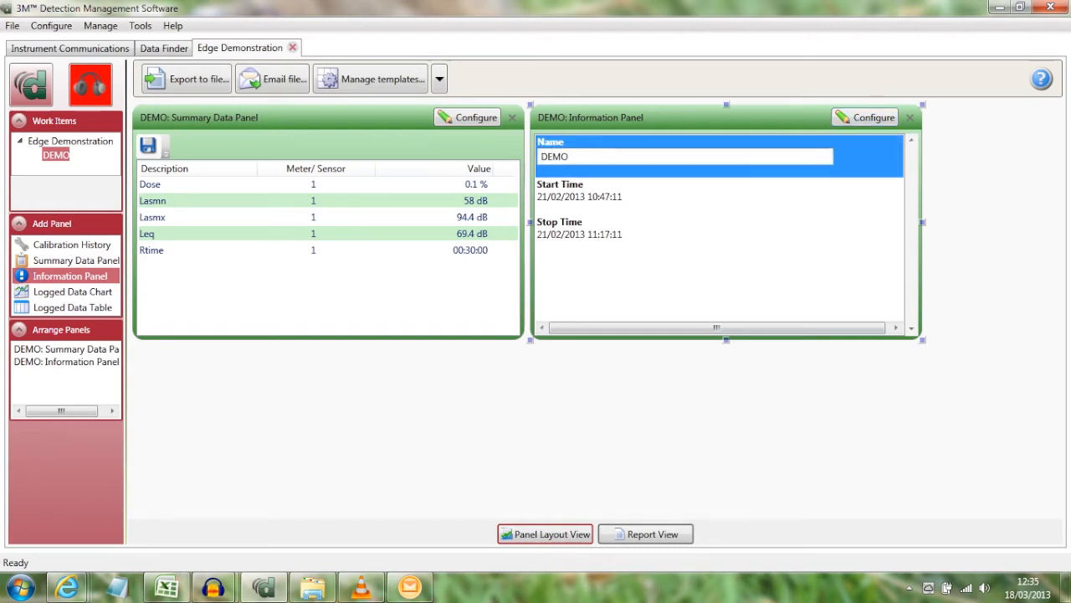
text(- Edge 5)
key(Return)
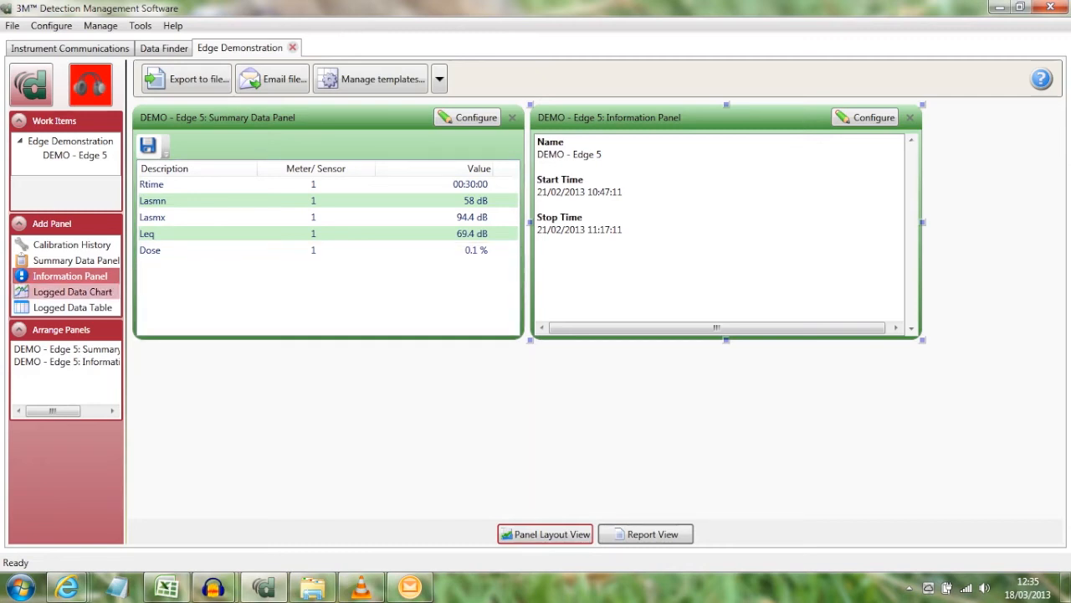
Add a Logged Data Chart for the study, try all three Meter 1 measurements, and plot only Leq-1.
click(72, 292)
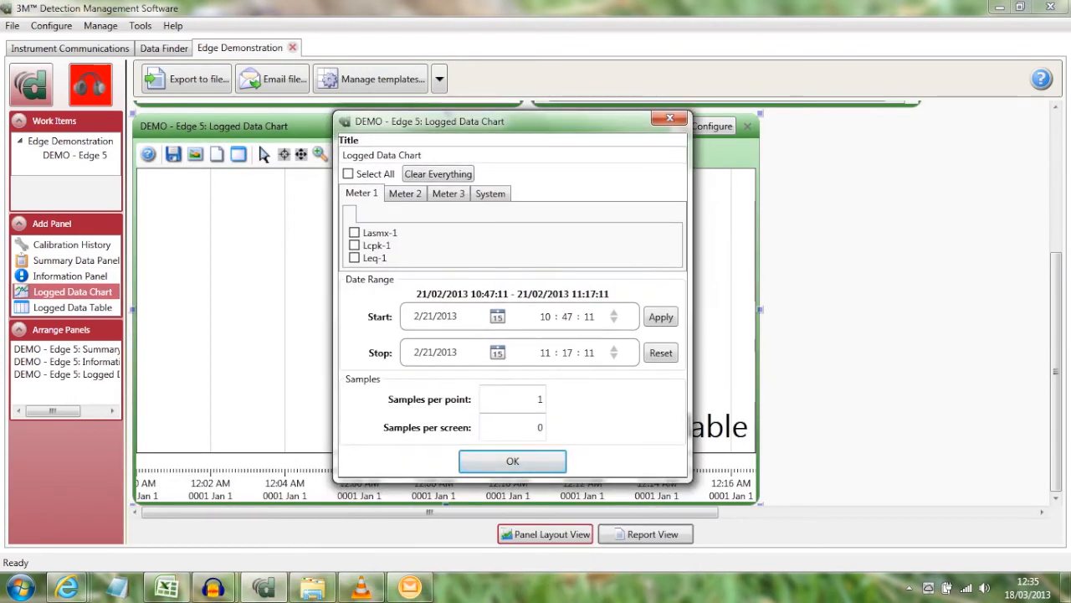
click(354, 233)
click(354, 245)
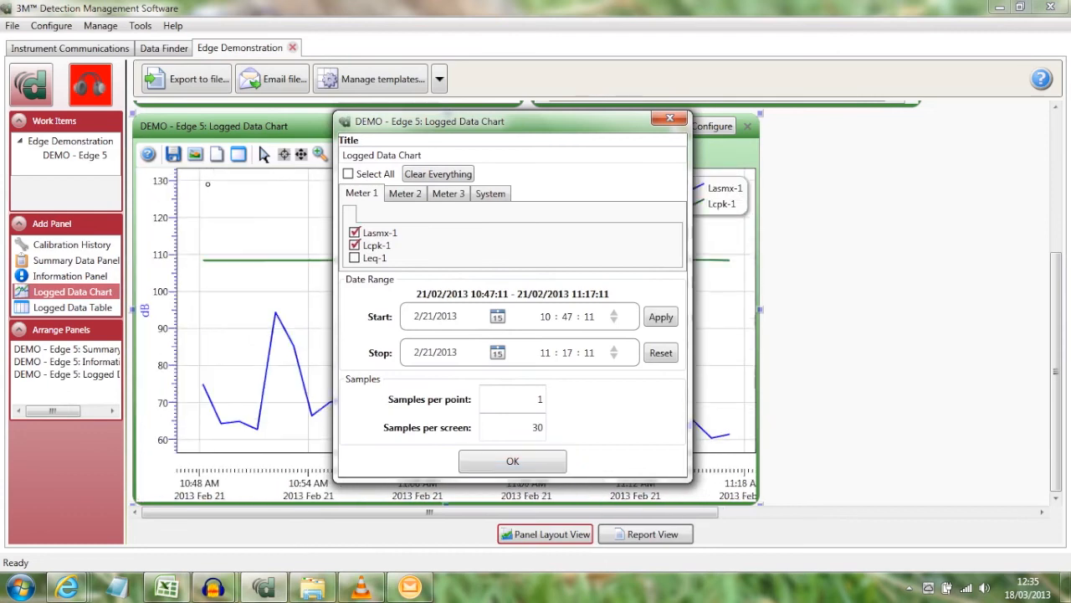
click(355, 257)
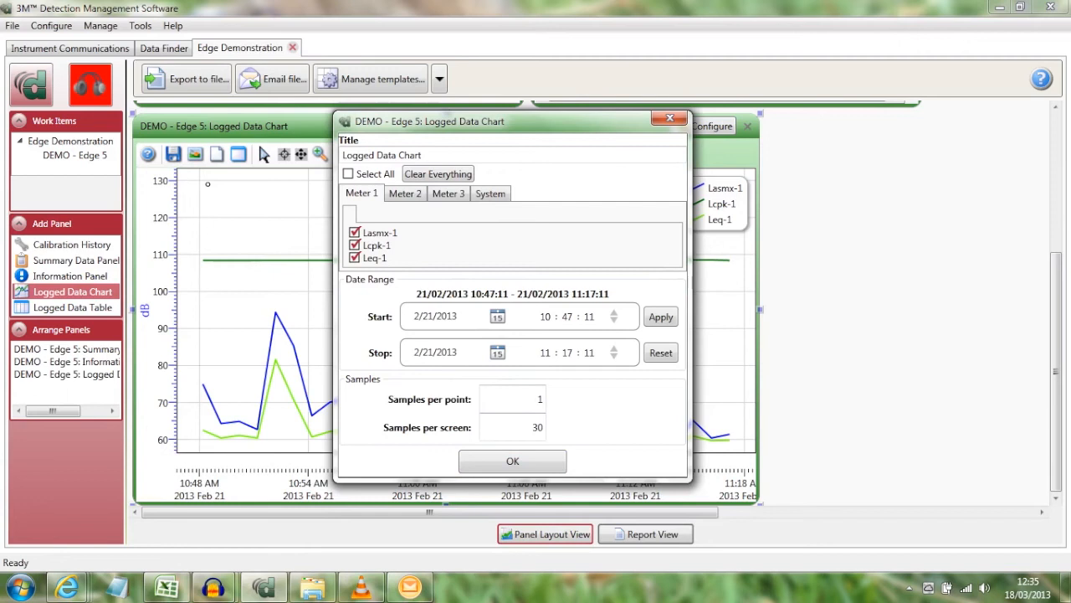
click(354, 245)
click(355, 233)
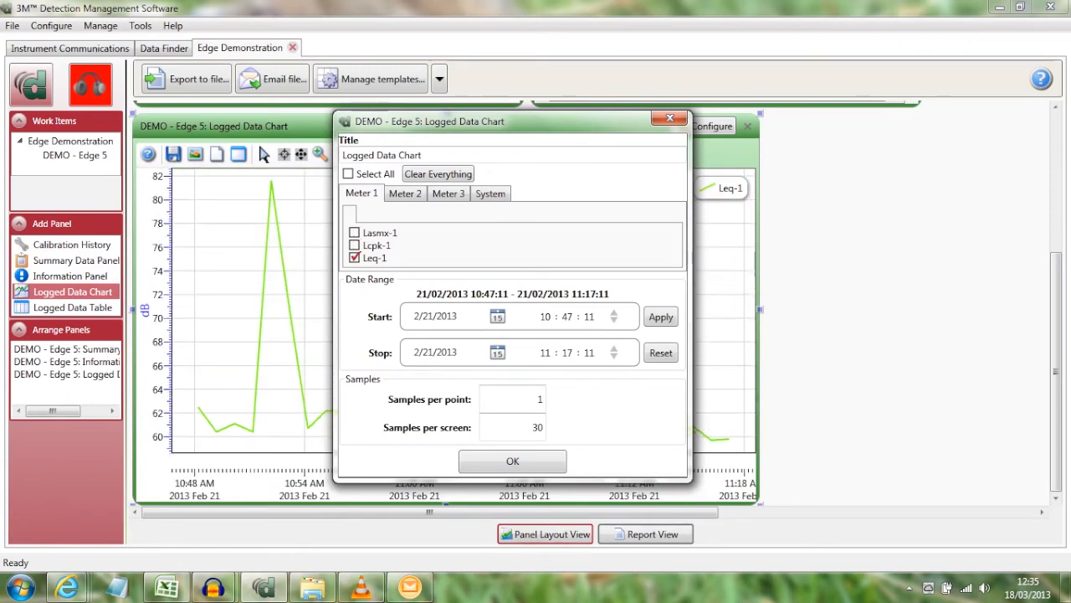
click(512, 461)
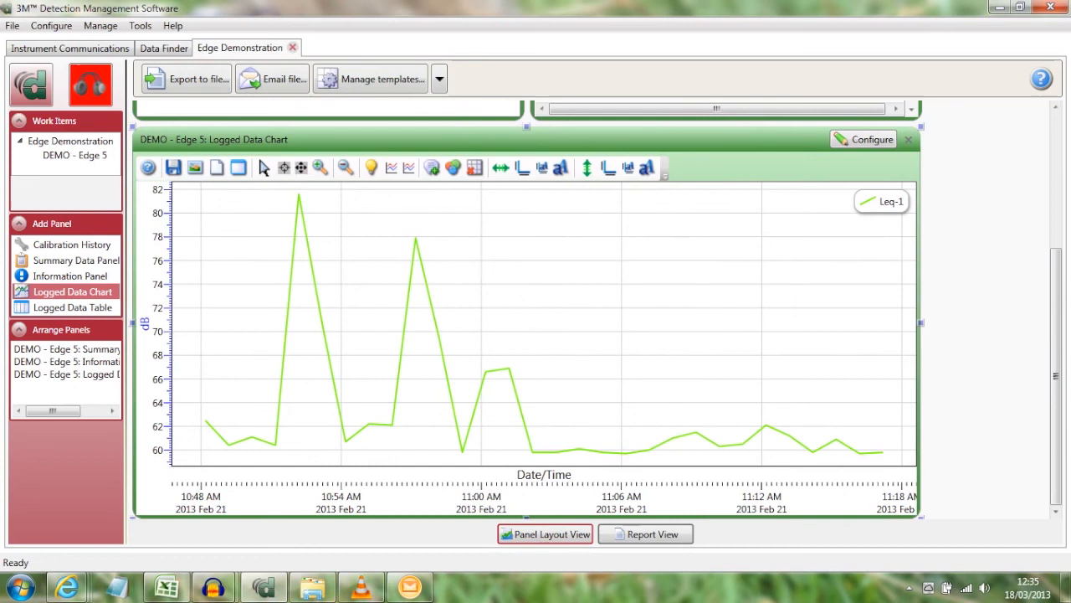
Look over the panel layout, generate its session report and review the report down to the logged data chart.
drag(1056, 376, 1057, 241)
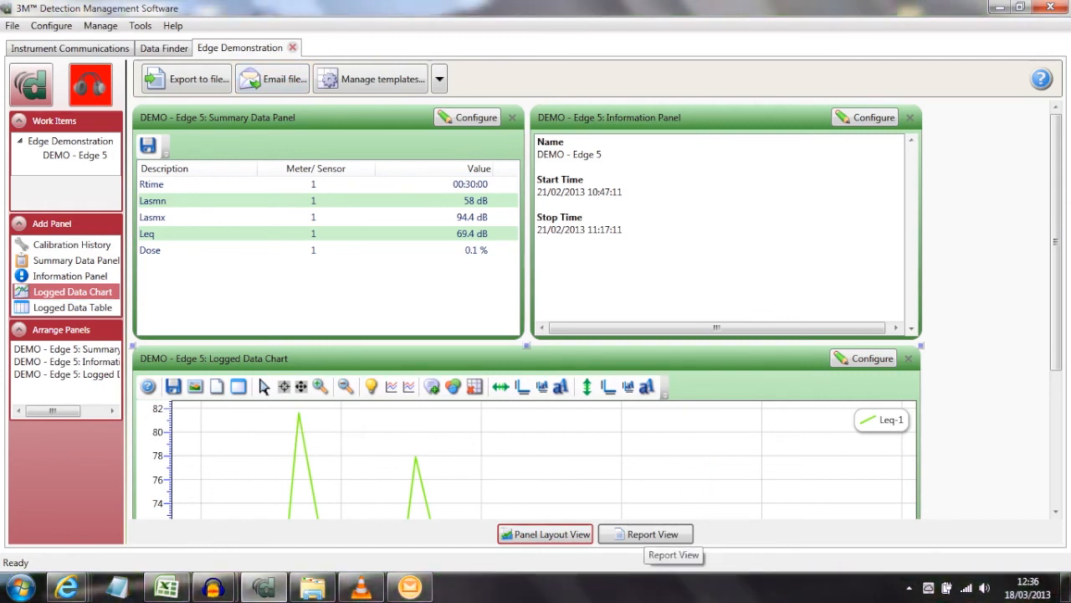
click(649, 534)
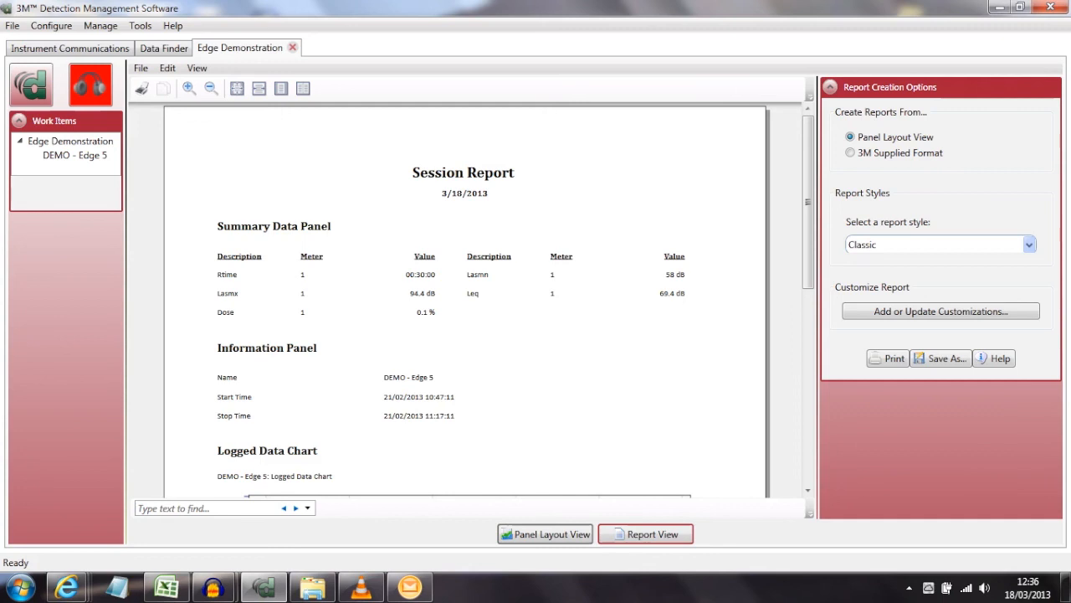
drag(807, 202, 808, 349)
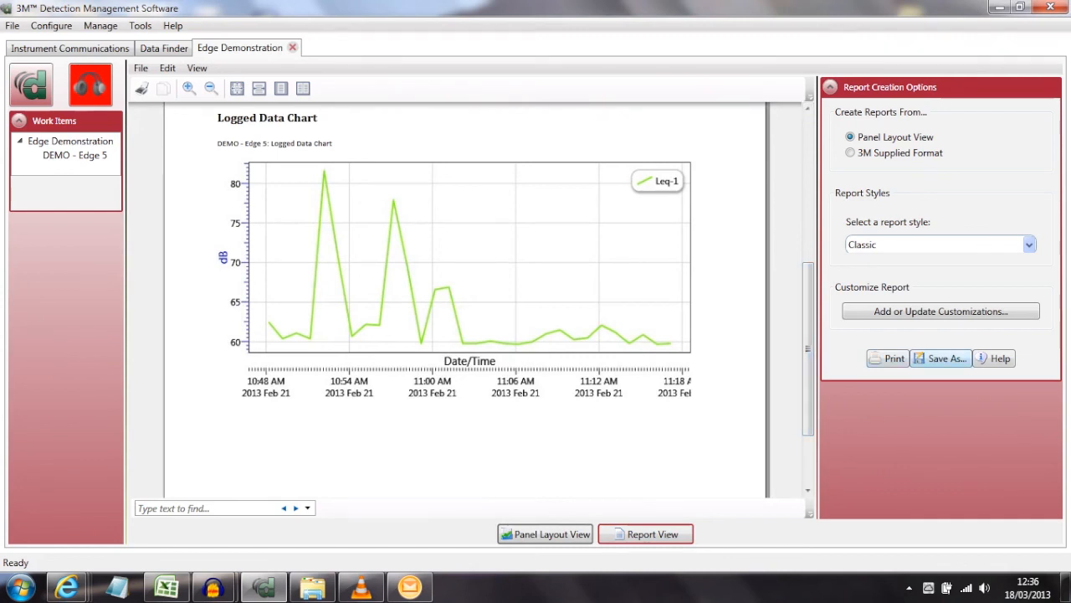
click(939, 358)
key(Tab)
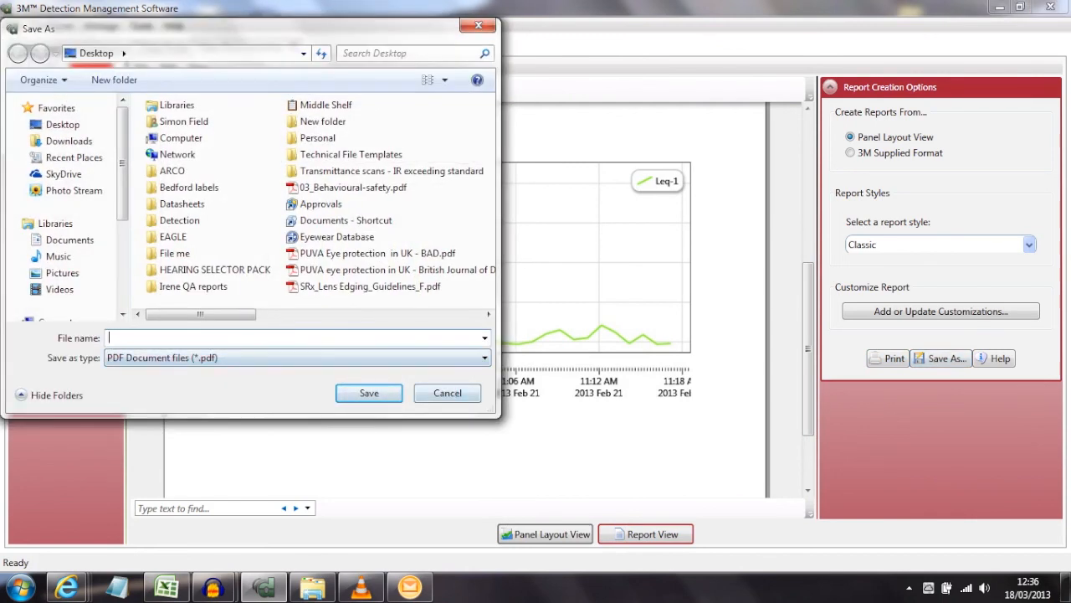
click(447, 392)
Return from the report to the panel layout and view the Logged Data Chart.
scroll(447, 392, up, 8)
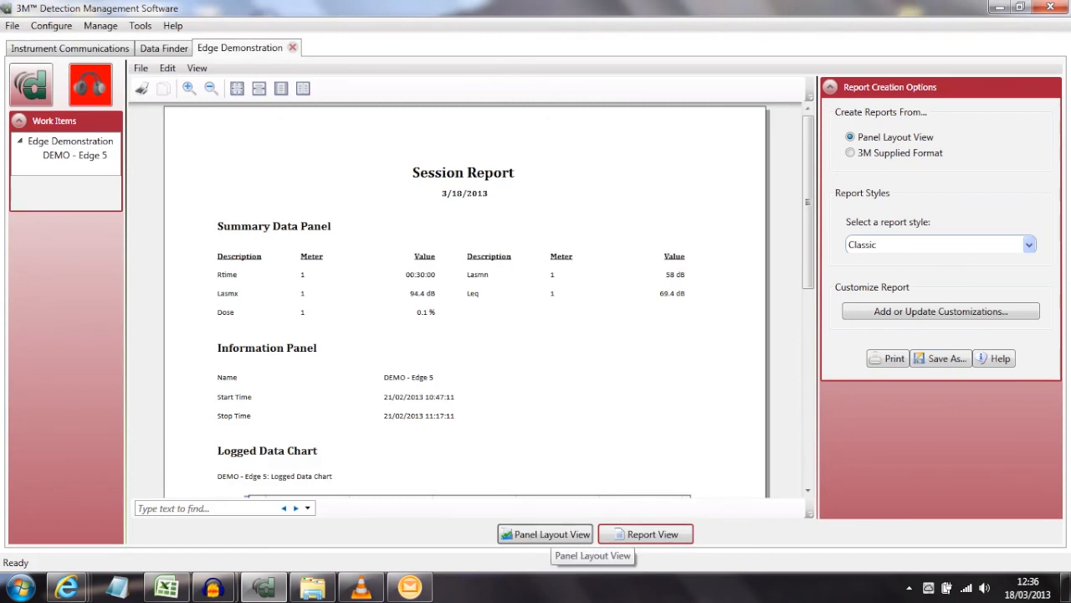
click(545, 534)
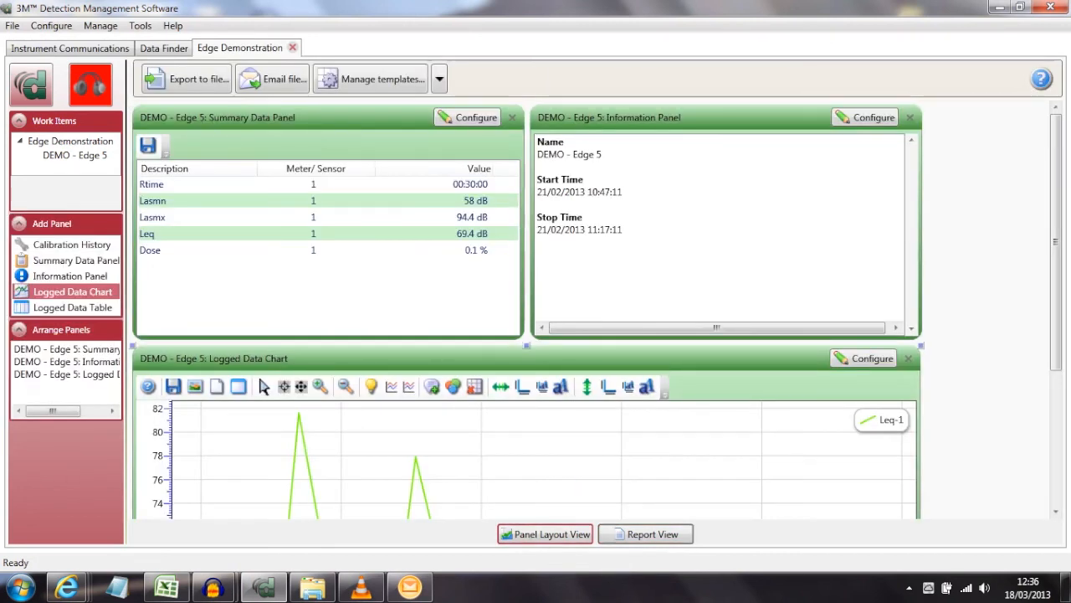
scroll(527, 310, down, 3)
scroll(527, 309, down, 2)
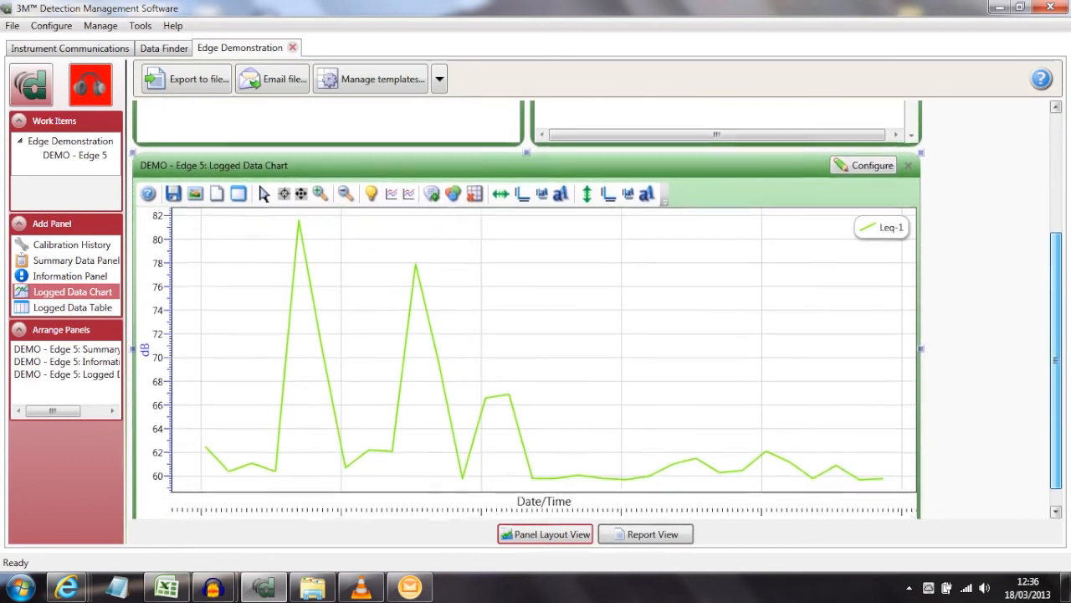